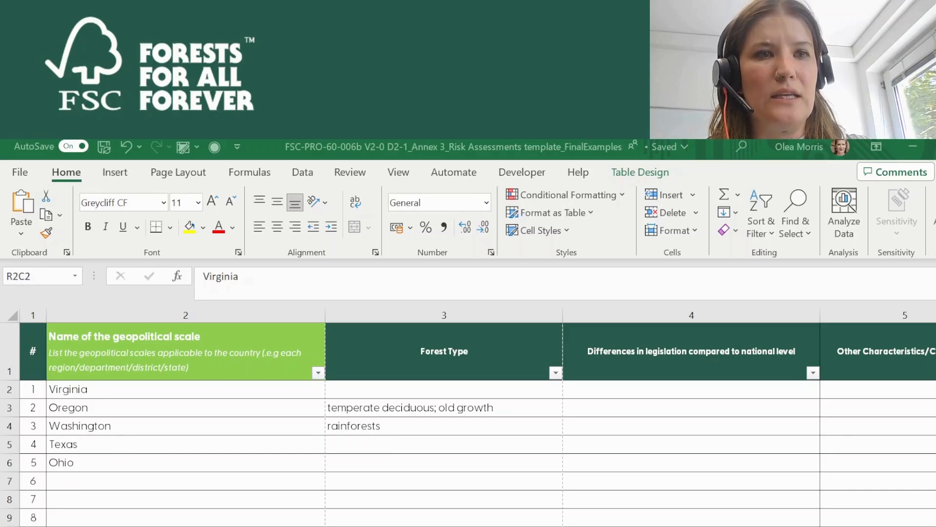
- Review the states listed as geopolitical scales, from Virginia to Ohio, and Virginia's Forest Type cell
{"action": "left_click", "coordinate": [109, 403]}
{"action": "left_click", "coordinate": [110, 394]}
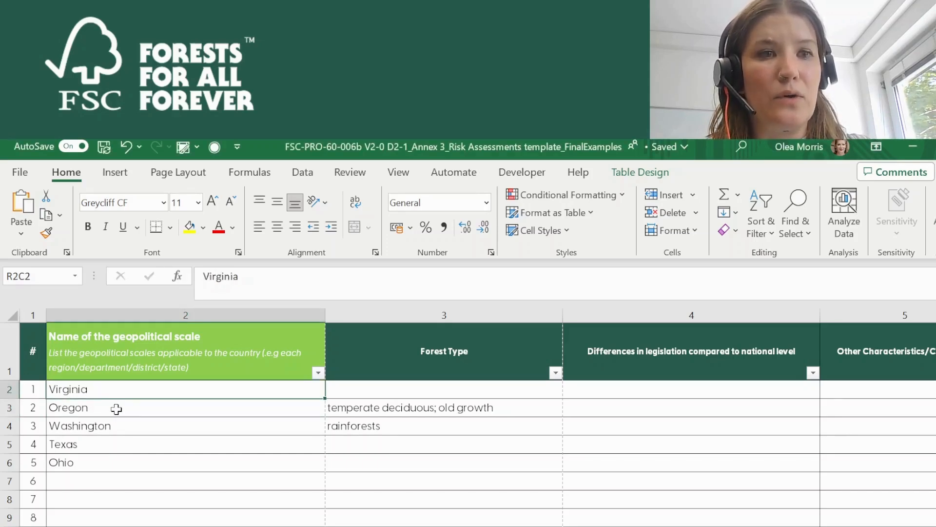
{"action": "left_click", "coordinate": [115, 407]}
{"action": "left_click", "coordinate": [118, 425]}
{"action": "left_click", "coordinate": [116, 443]}
{"action": "left_click", "coordinate": [115, 464]}
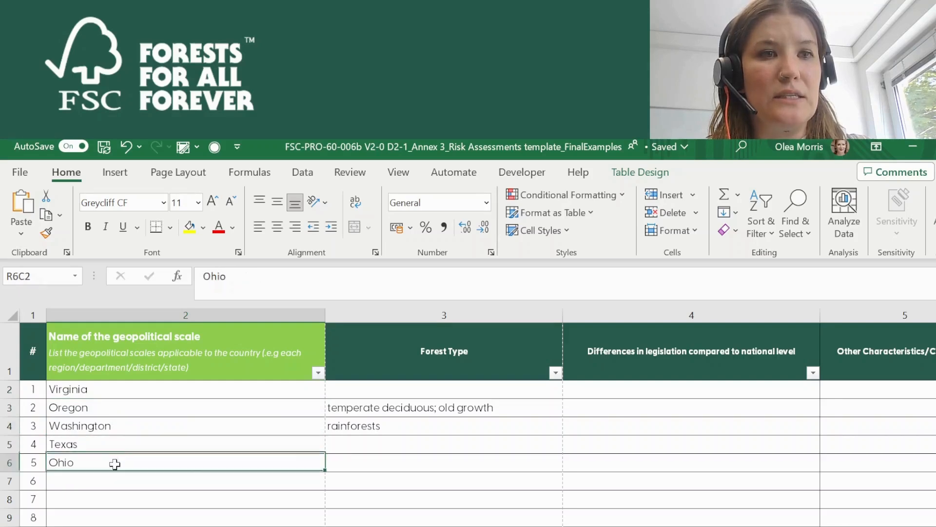
{"action": "left_click", "coordinate": [121, 441]}
{"action": "left_click", "coordinate": [127, 423]}
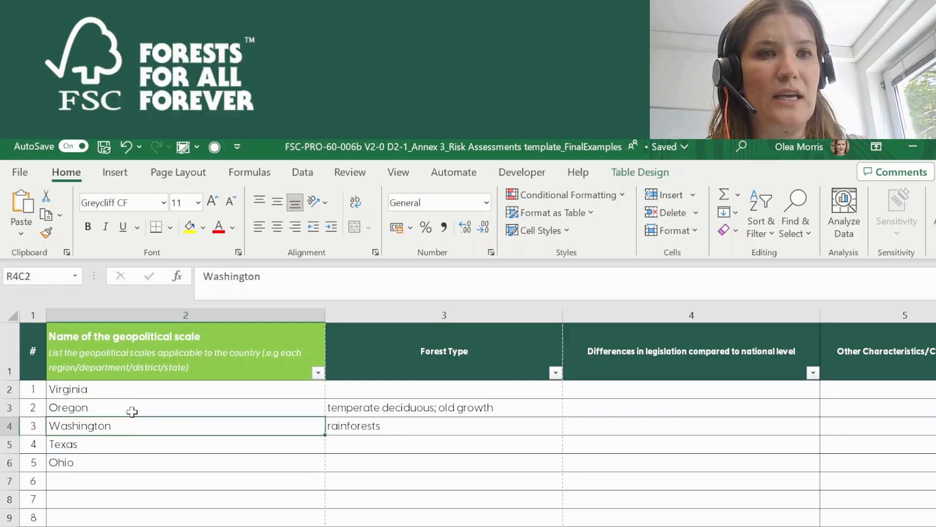
{"action": "left_click", "coordinate": [135, 408]}
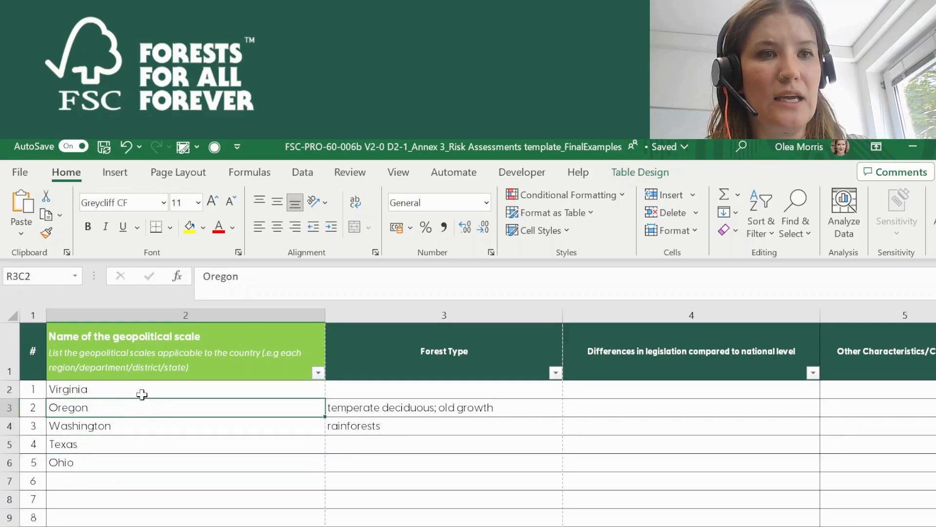
{"action": "left_click", "coordinate": [145, 394]}
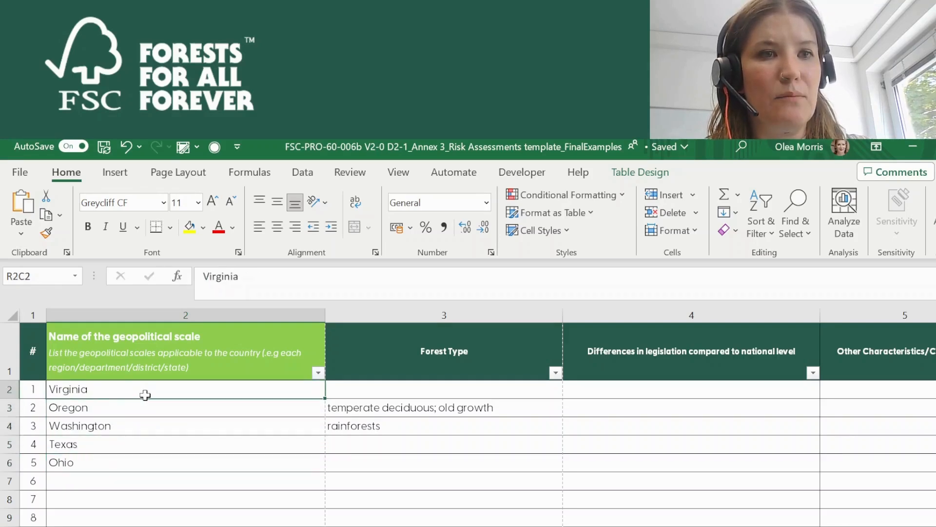
{"action": "left_click", "coordinate": [114, 411]}
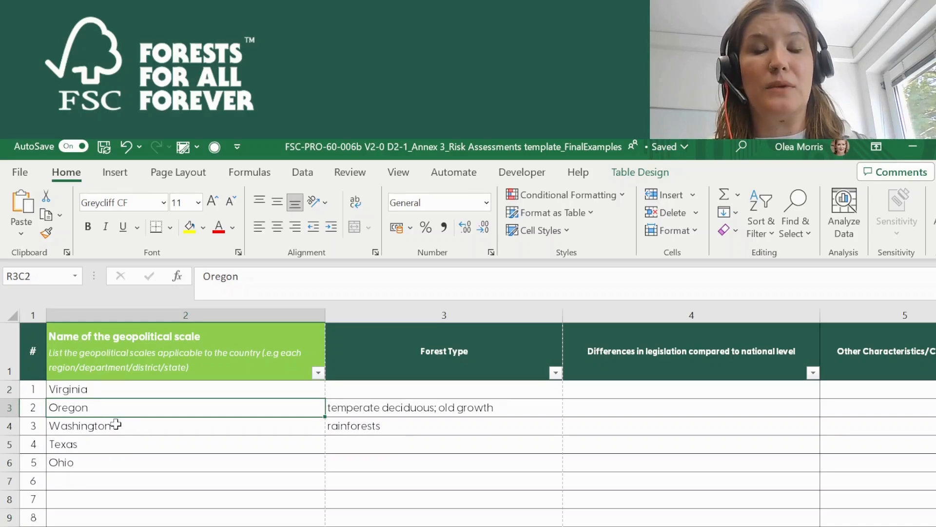
{"action": "left_click", "coordinate": [116, 424]}
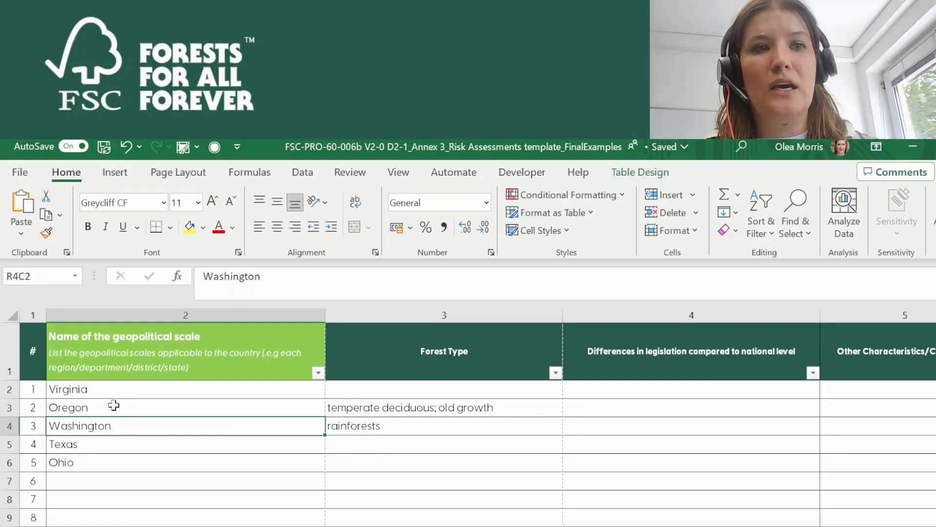
{"action": "left_click", "coordinate": [114, 406]}
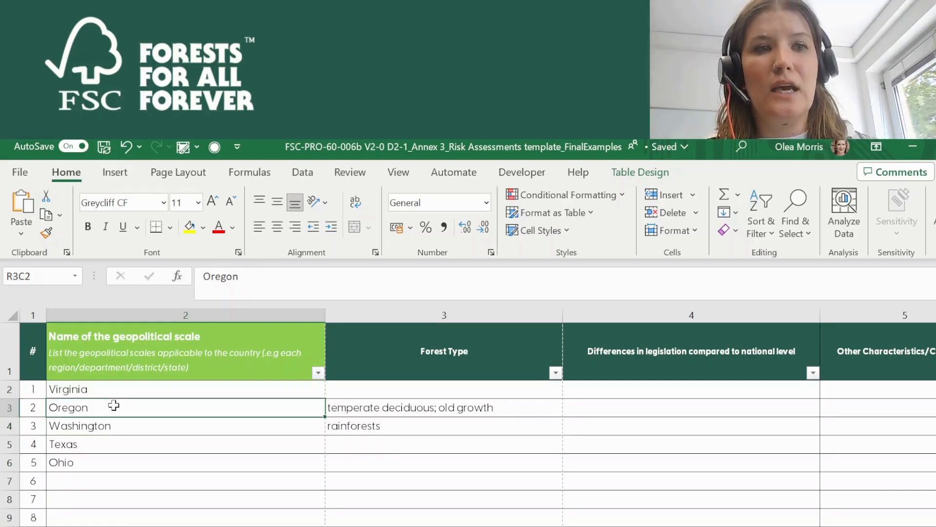
{"action": "left_click", "coordinate": [77, 388]}
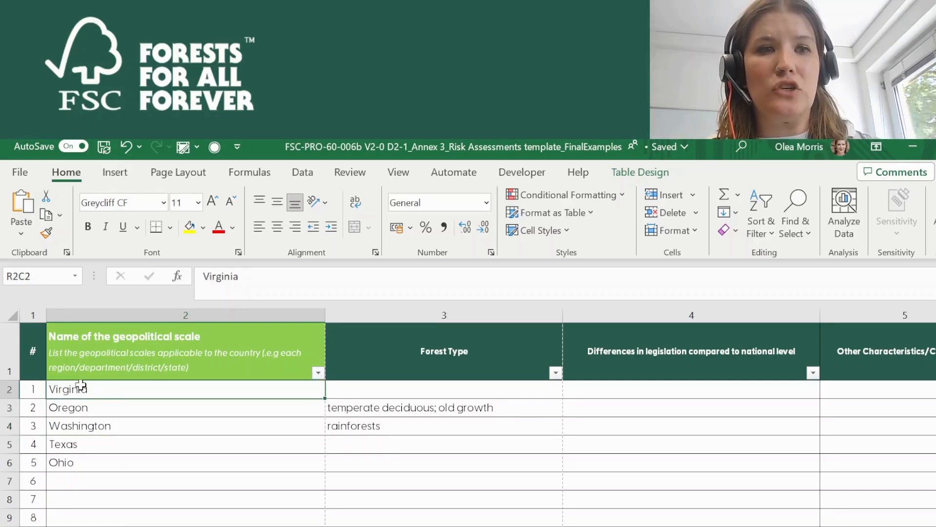
{"action": "left_click", "coordinate": [371, 394]}
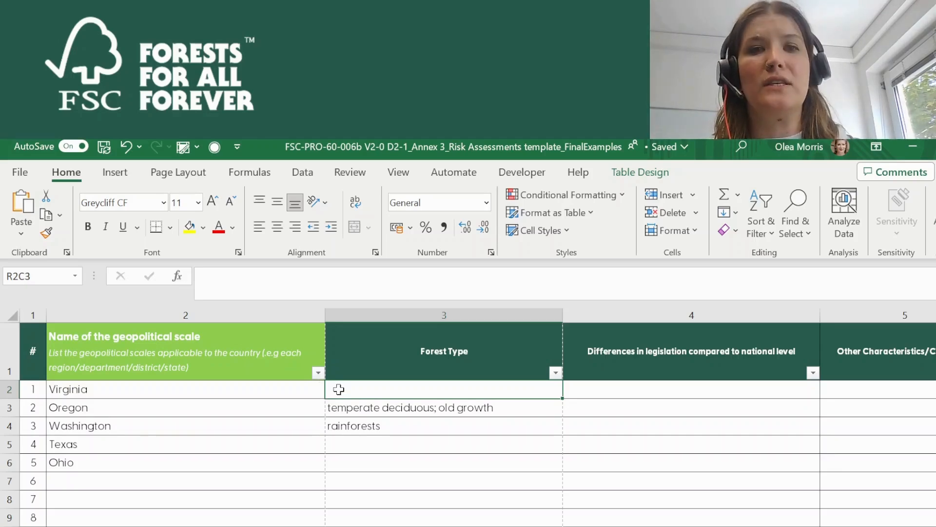
{"action": "left_click", "coordinate": [196, 394]}
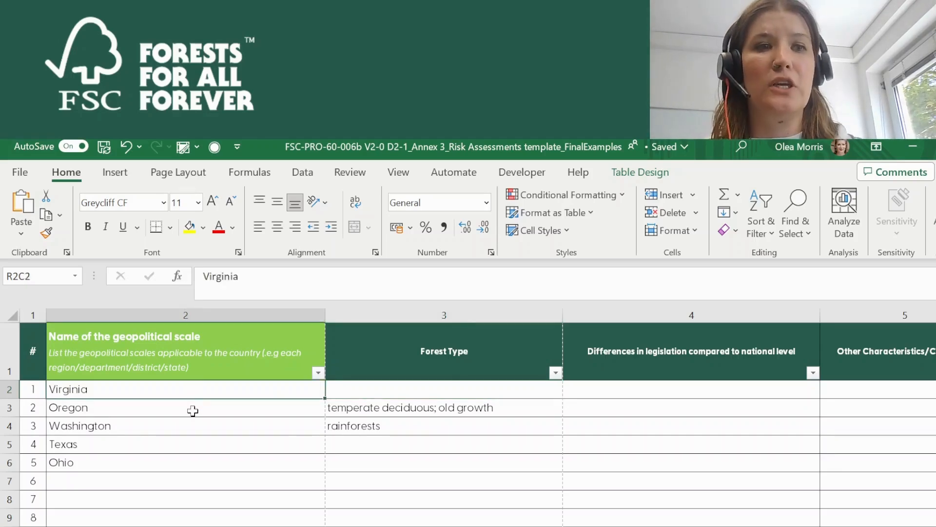
- Extend Washington's Forest Type entry to read "rainforests; temperate deciduous;"
{"action": "left_click", "coordinate": [193, 410]}
{"action": "double_click", "coordinate": [400, 428]}
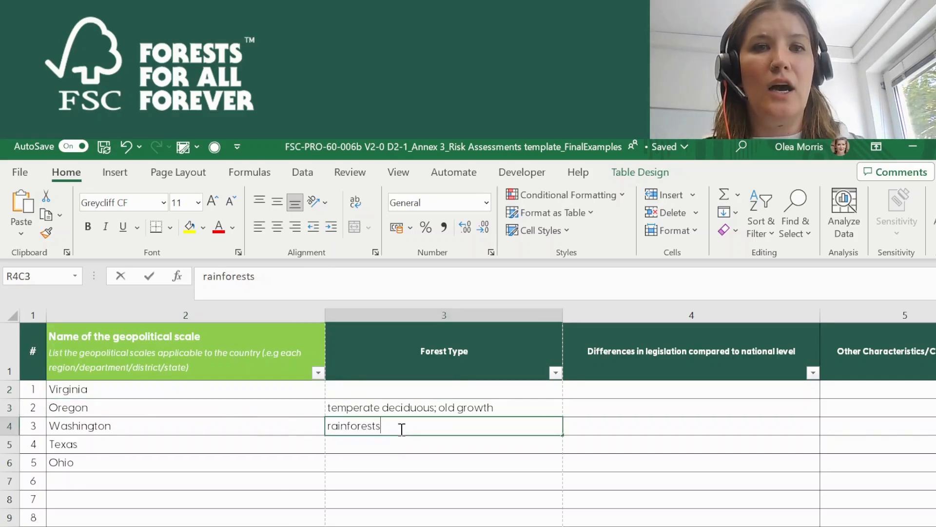
{"action": "type", "text": "; tempera"}
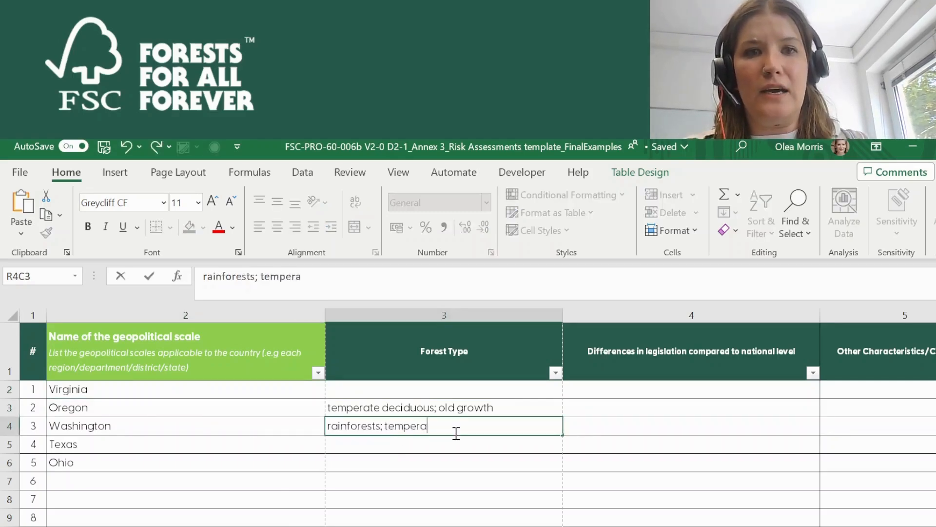
{"action": "type", "text": "te deciduous;"}
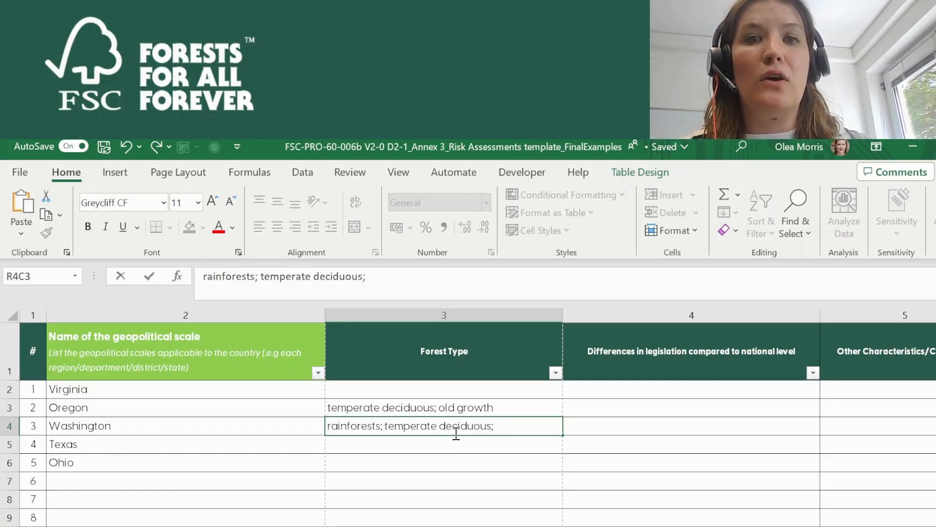
{"action": "left_click", "coordinate": [616, 408]}
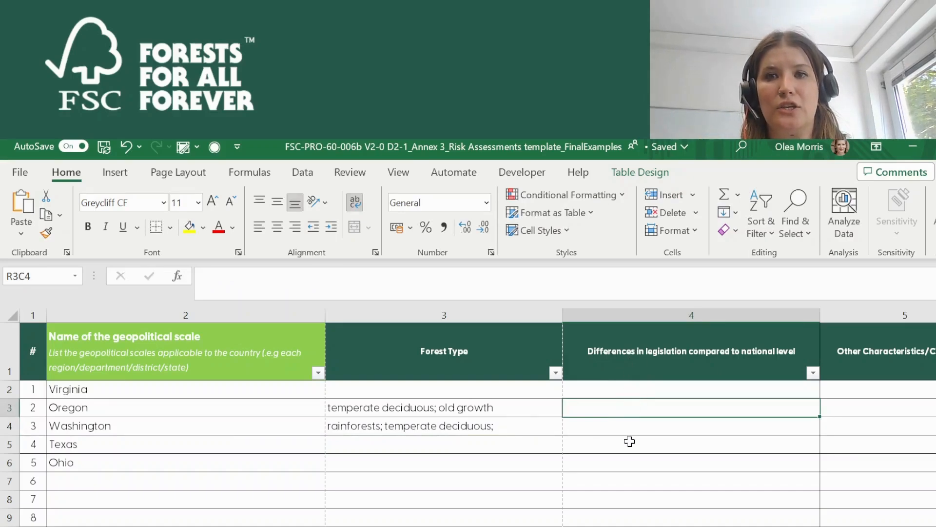
- Enter "stricter laws when it comes to...." as Oregon's difference in legislation compared to national level
{"action": "left_click", "coordinate": [634, 425]}
{"action": "left_click", "coordinate": [639, 393]}
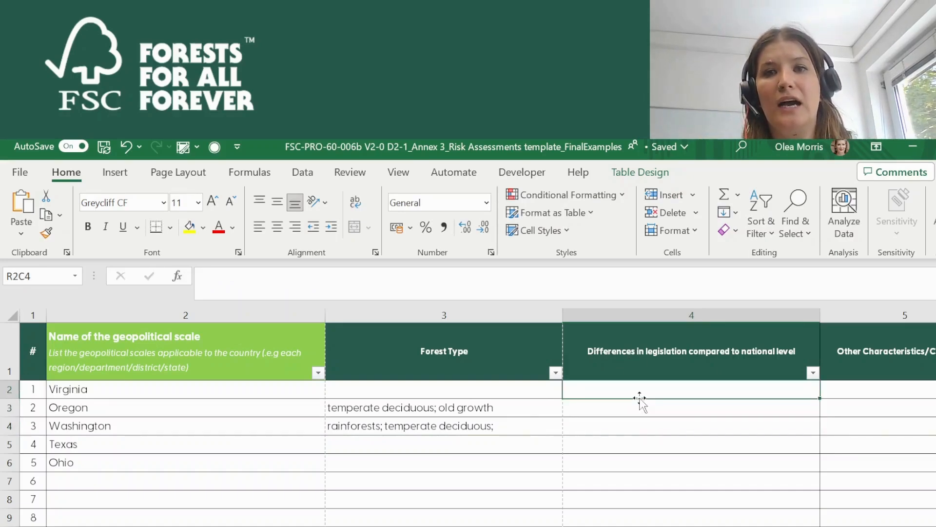
{"action": "left_click", "coordinate": [129, 412]}
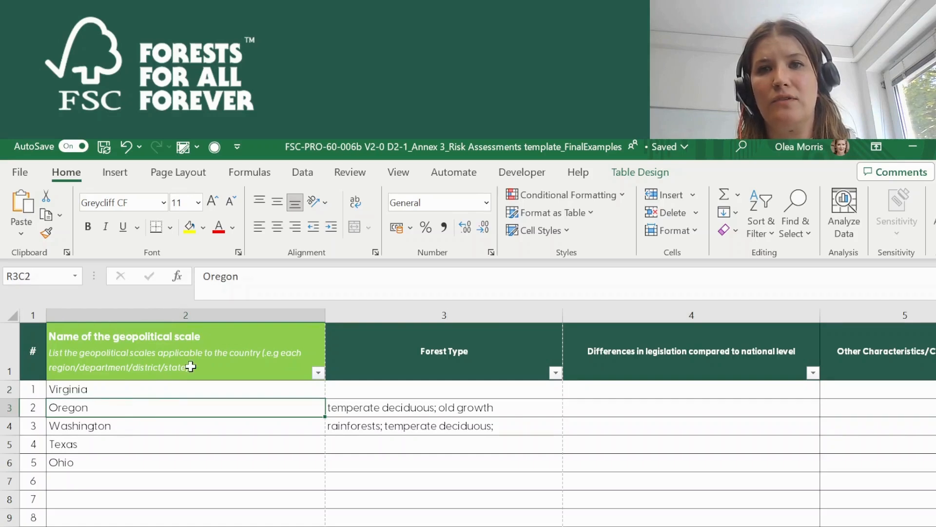
{"action": "left_click", "coordinate": [691, 411]}
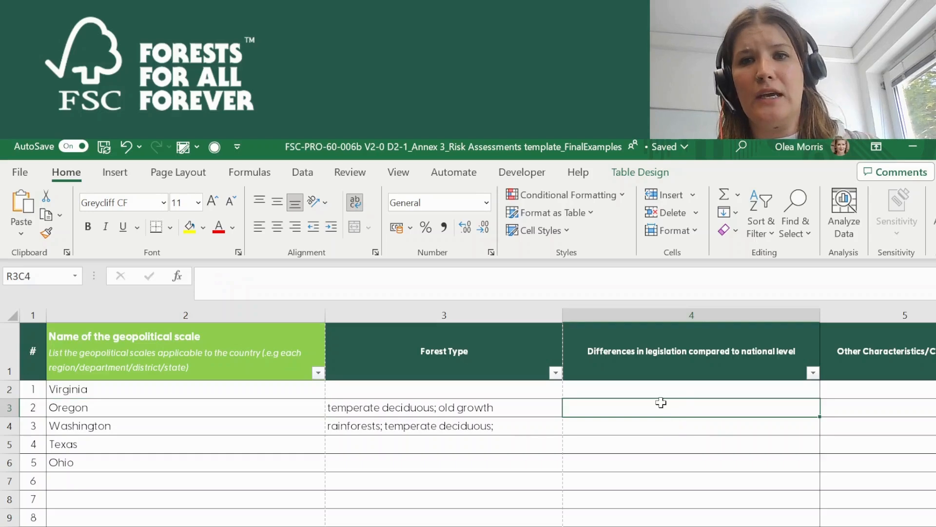
{"action": "type", "text": "stricter"}
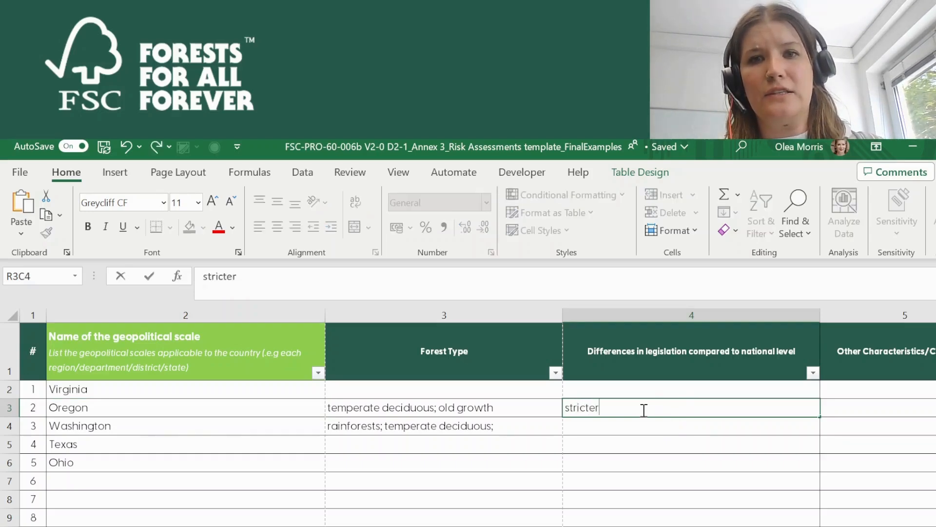
{"action": "type", "text": " laws when it "}
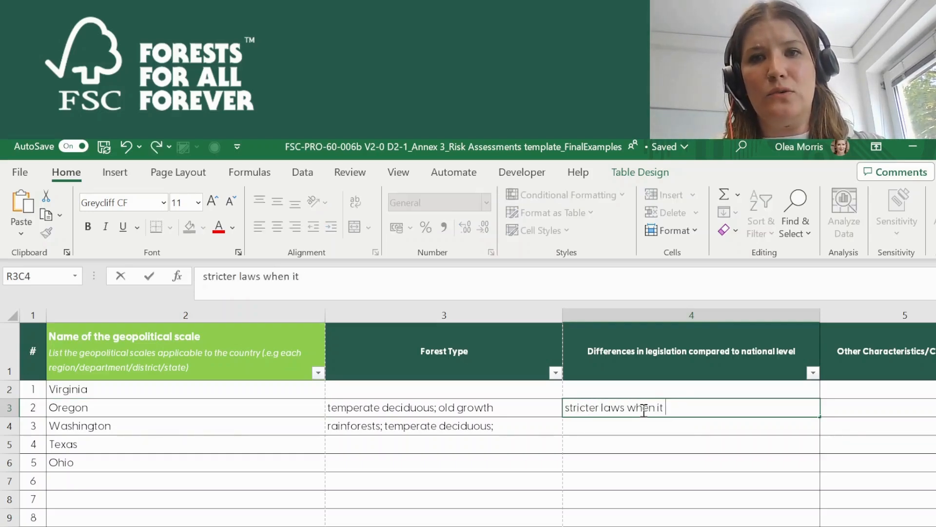
{"action": "type", "text": "comes to...."}
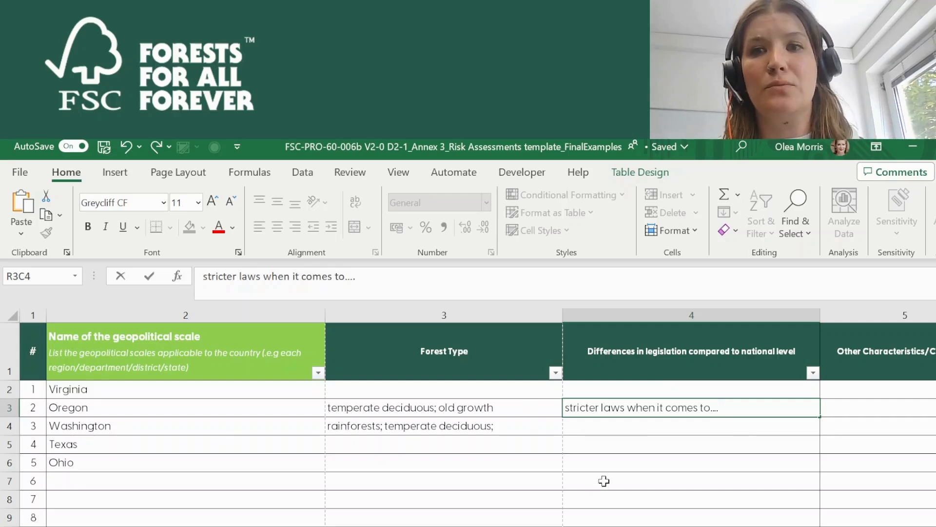
{"action": "left_click", "coordinate": [828, 407]}
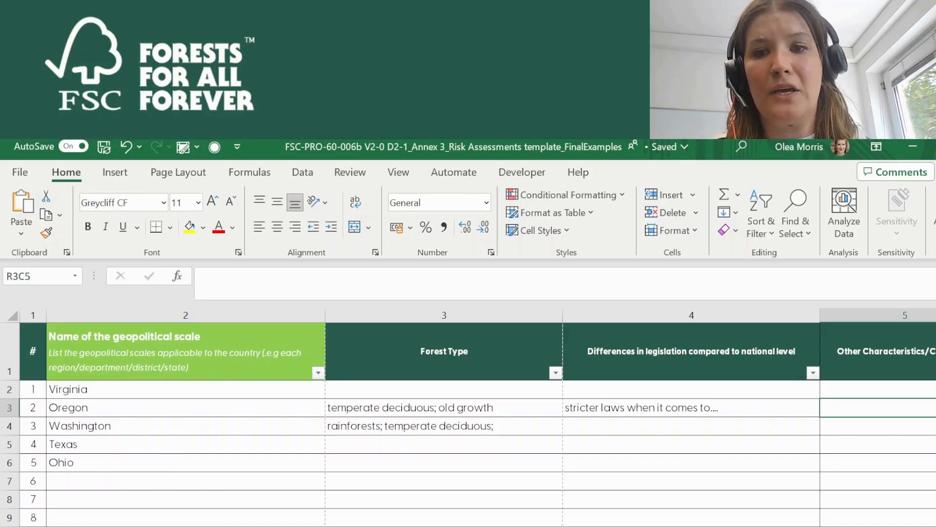
- Examine the Other Characteristics/Comments and GIS data columns and how they relate to the listed states
{"action": "scroll", "coordinate": [478, 417], "scroll_direction": "right", "scroll_amount": 3}
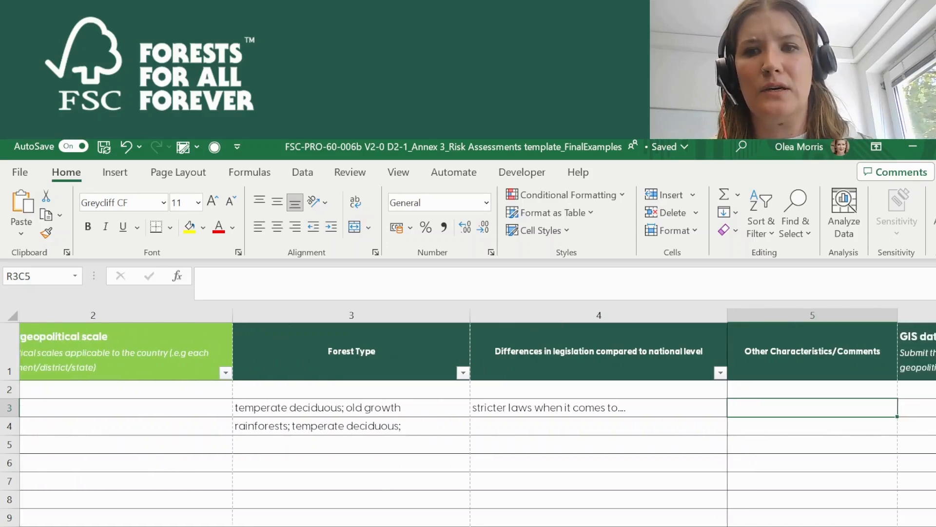
{"action": "left_click", "coordinate": [805, 485]}
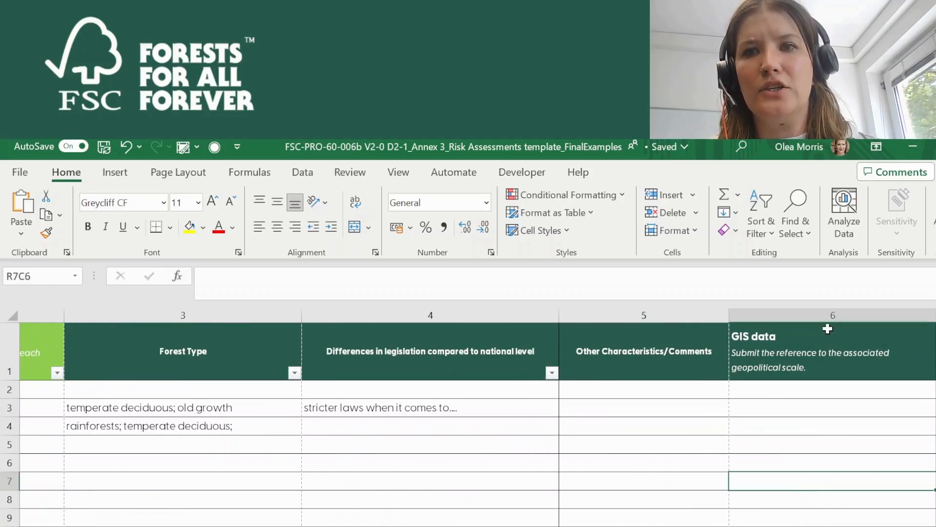
{"action": "left_click", "coordinate": [751, 366]}
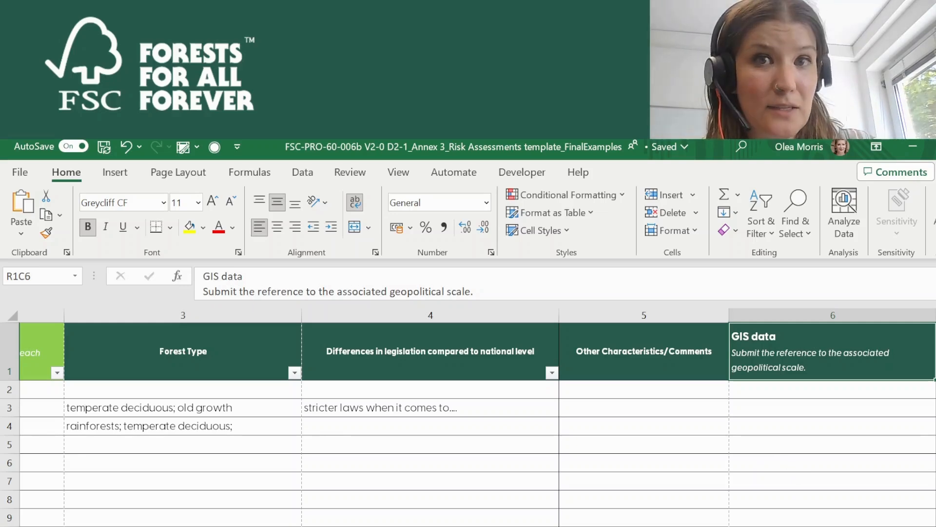
{"action": "scroll", "coordinate": [478, 417], "scroll_direction": "left", "scroll_amount": 4}
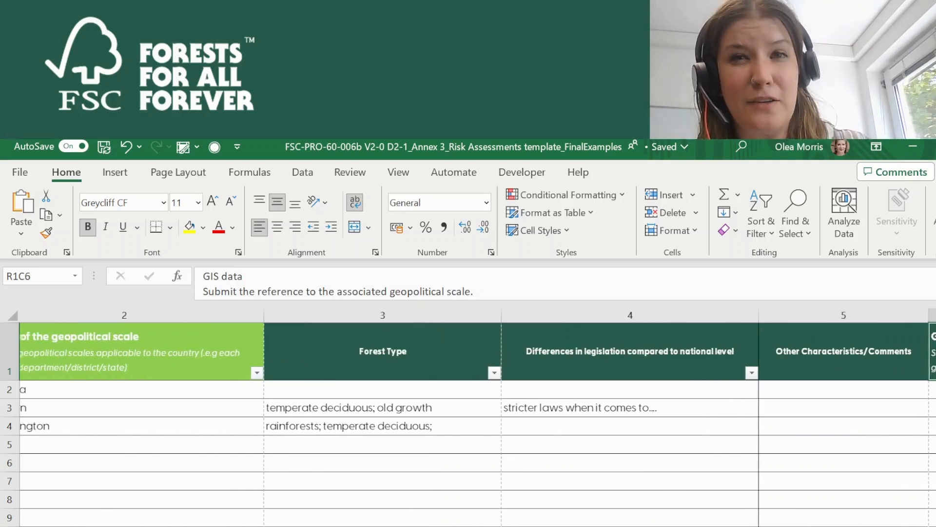
{"action": "scroll", "coordinate": [478, 417], "scroll_direction": "left", "scroll_amount": 3}
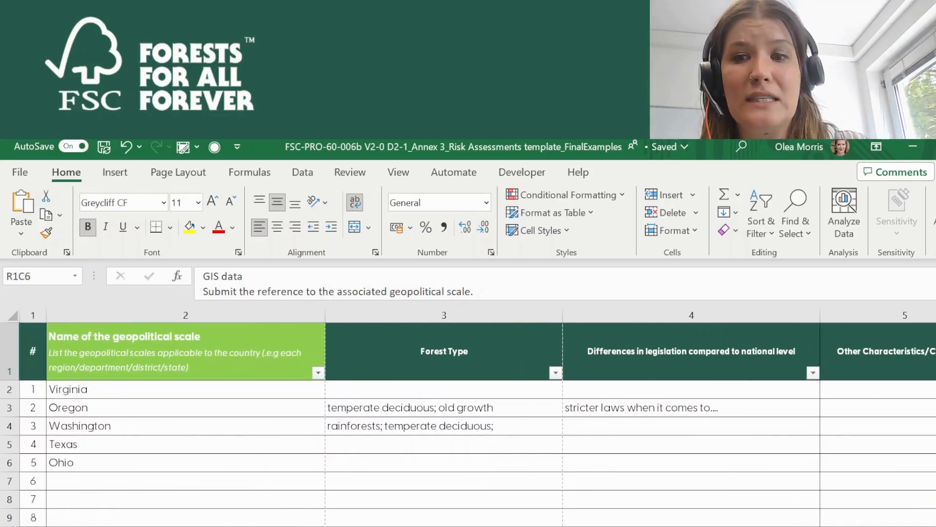
{"action": "scroll", "coordinate": [478, 417], "scroll_direction": "right", "scroll_amount": 5}
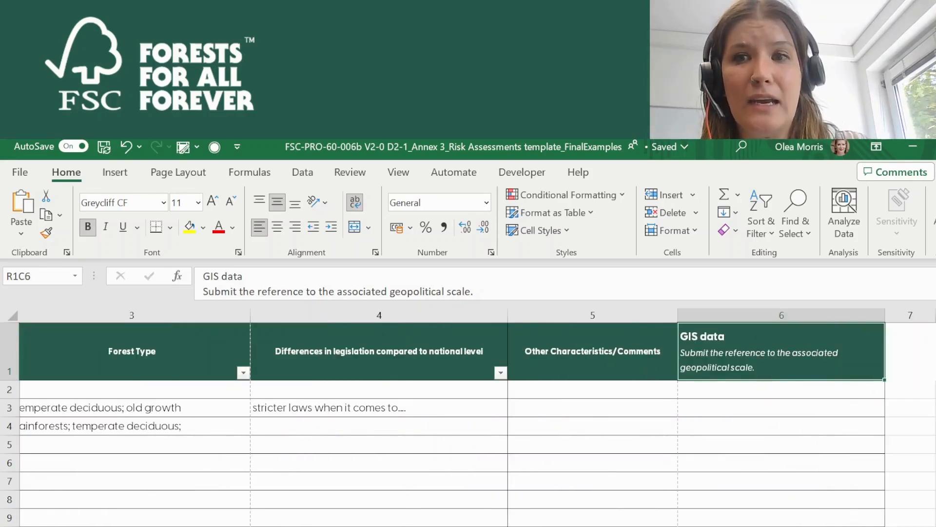
{"action": "left_click", "coordinate": [712, 314]}
{"action": "left_click", "coordinate": [722, 433]}
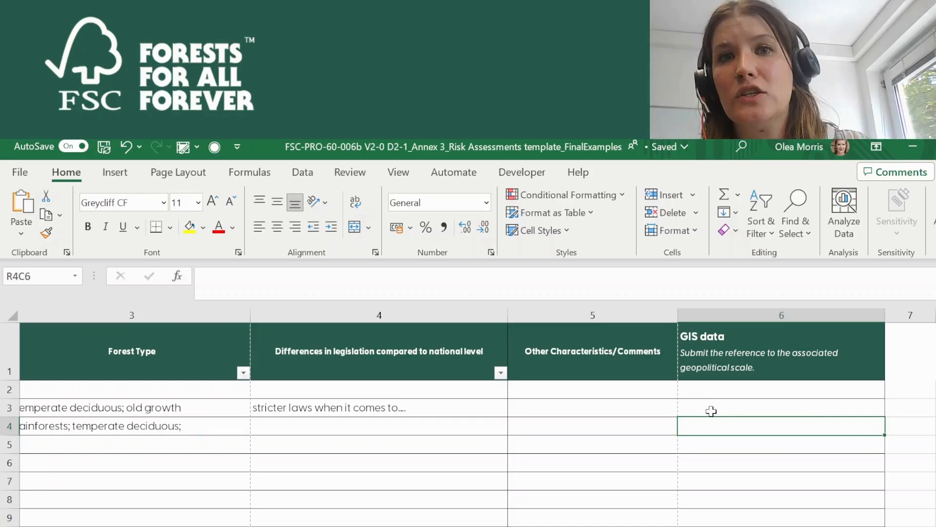
{"action": "left_click", "coordinate": [711, 411]}
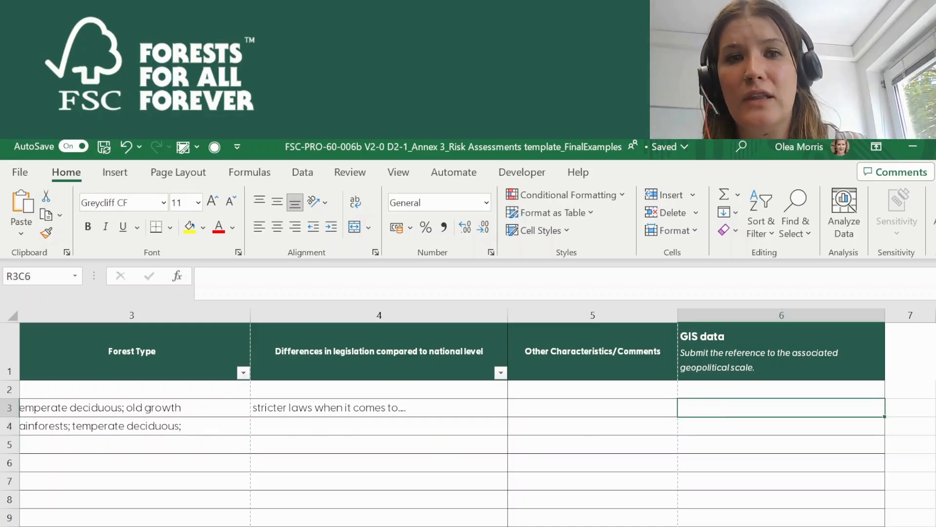
{"action": "scroll", "coordinate": [468, 415], "scroll_direction": "left", "scroll_amount": 4}
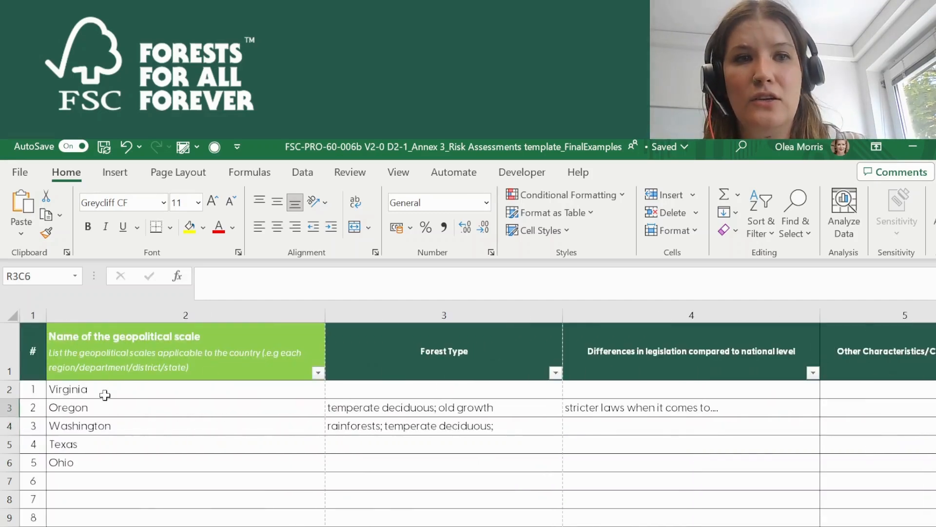
{"action": "left_click", "coordinate": [108, 413]}
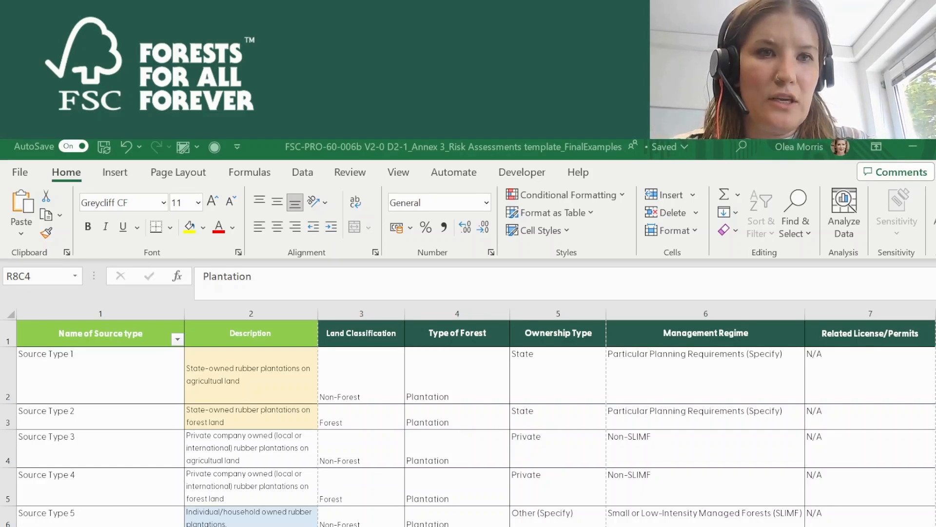
- Read the naming guidance for the Name of Source type column and inspect the Source Type 1 entry
{"action": "left_click", "coordinate": [32, 381]}
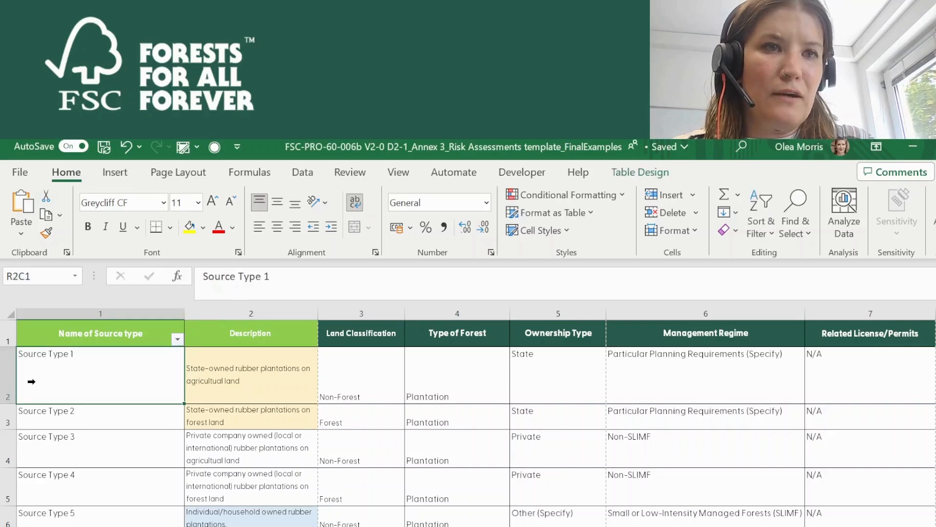
{"action": "left_click", "coordinate": [112, 333]}
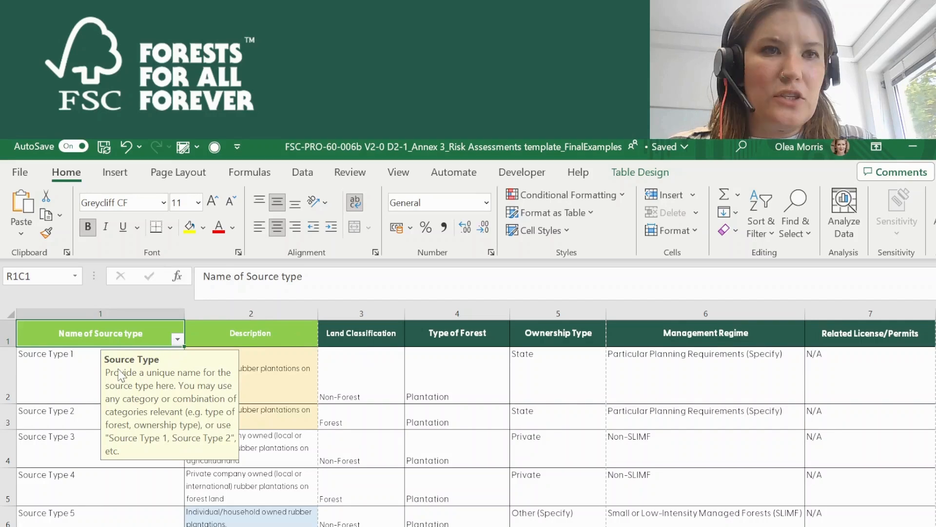
{"action": "left_click", "coordinate": [70, 377]}
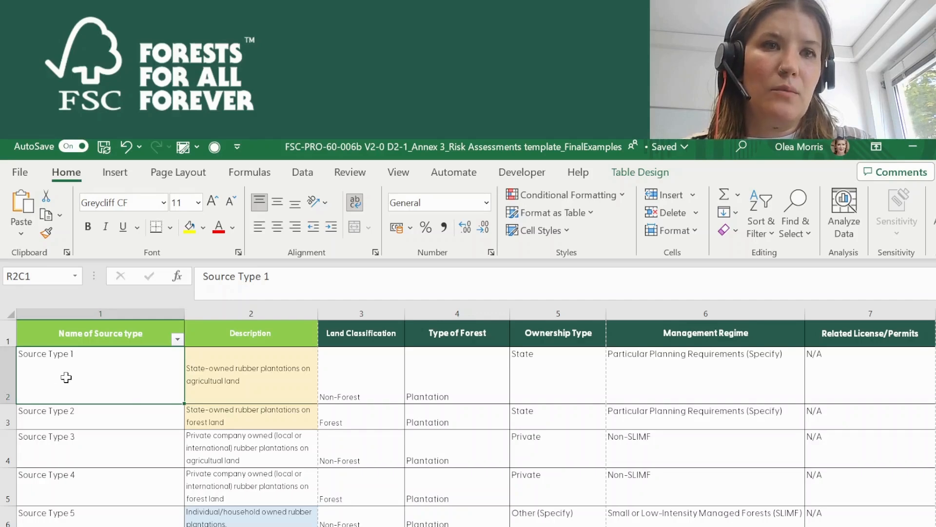
- Examine Source Type 1's description and land classification, and read the guidance for the Land Classification column
{"action": "left_click", "coordinate": [223, 396]}
{"action": "left_click", "coordinate": [81, 372]}
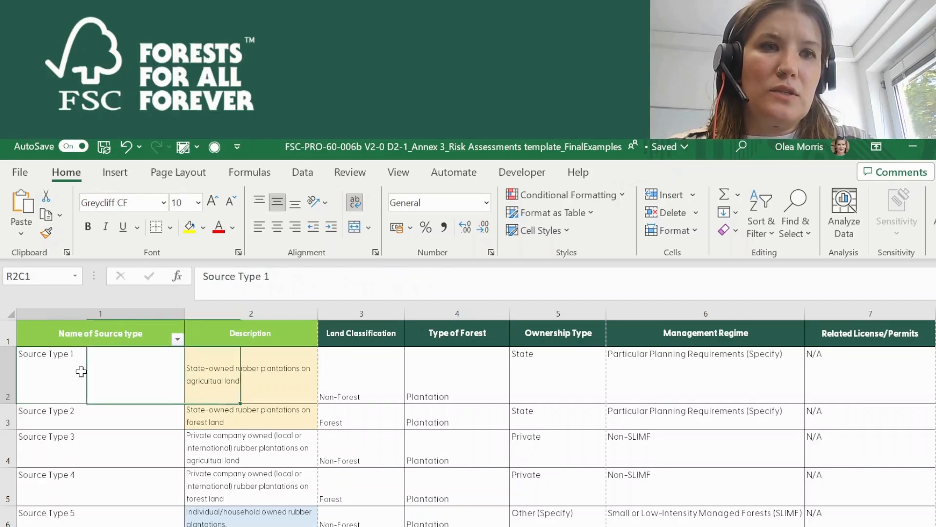
{"action": "left_click", "coordinate": [224, 389]}
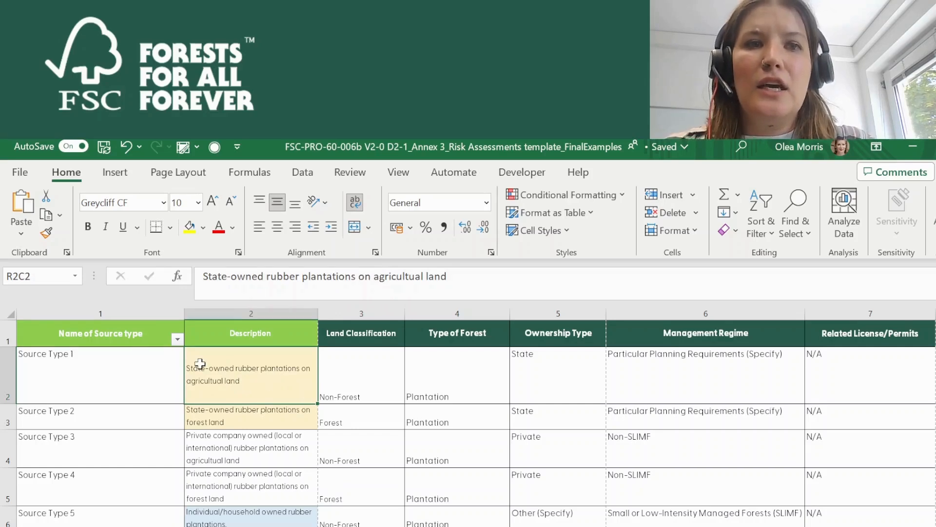
{"action": "left_click", "coordinate": [356, 378]}
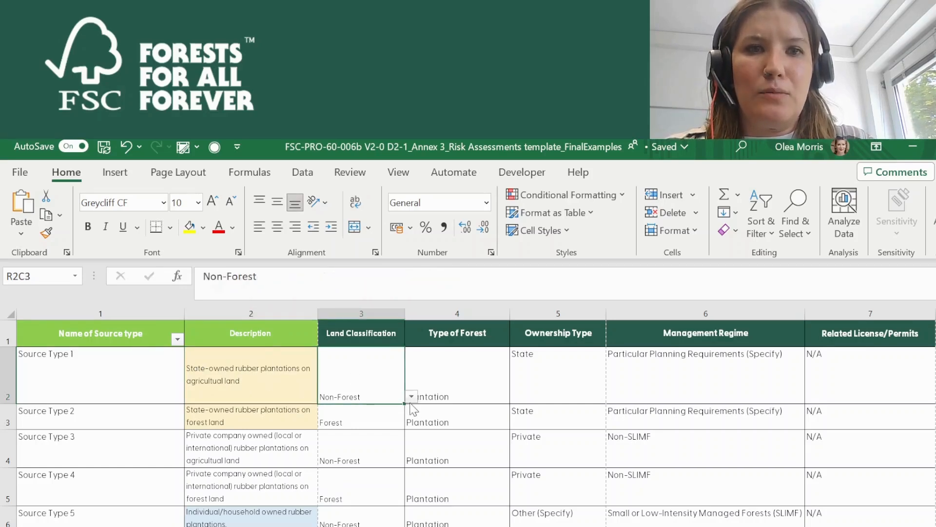
{"action": "left_click", "coordinate": [366, 332]}
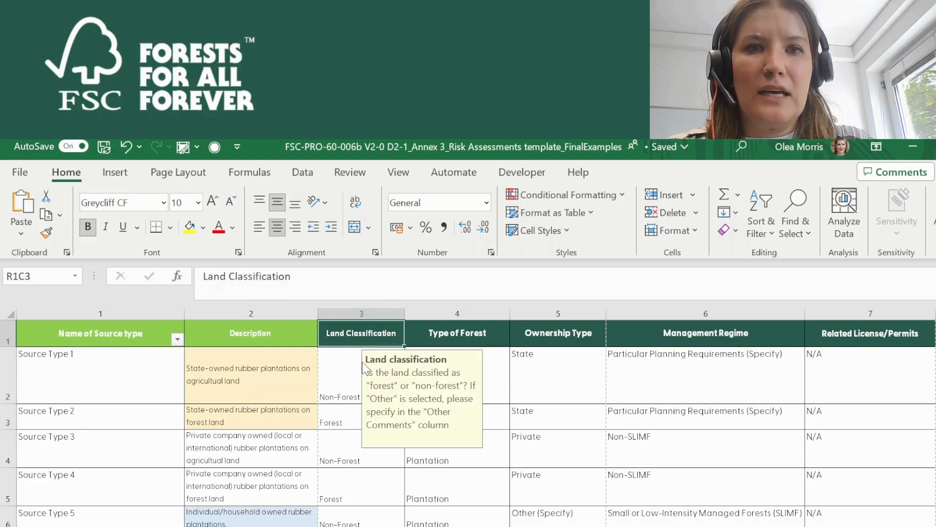
{"action": "left_click", "coordinate": [359, 380]}
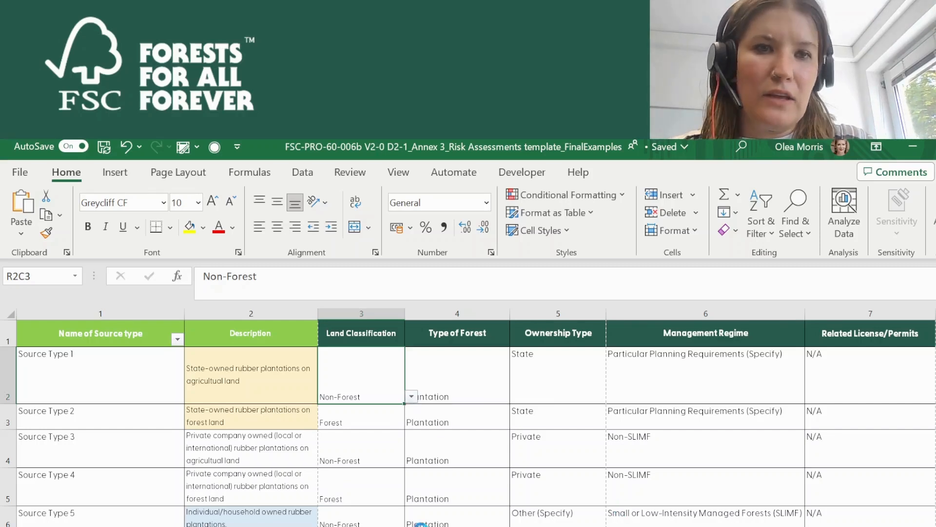
- Review the Type of Forest entries across the source types and read that column's guidance on possible examples
{"action": "left_click", "coordinate": [478, 389]}
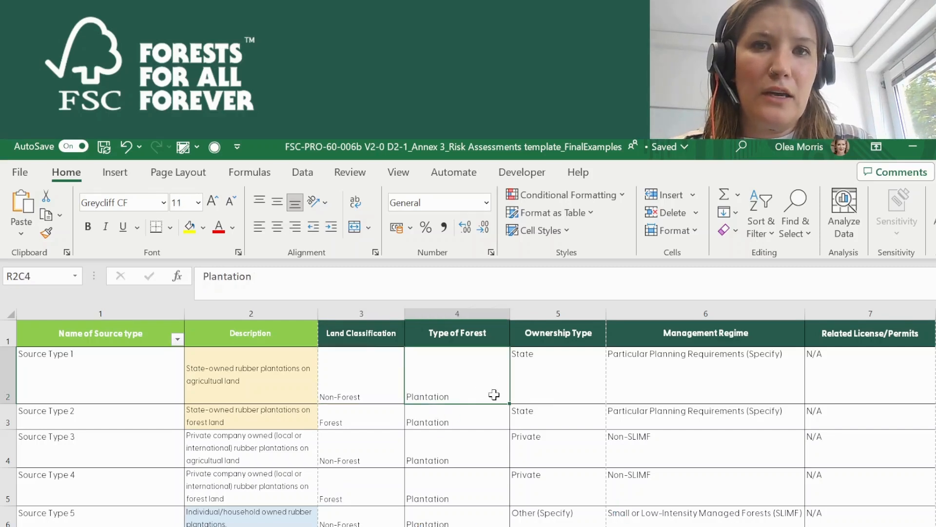
{"action": "left_click", "coordinate": [457, 508]}
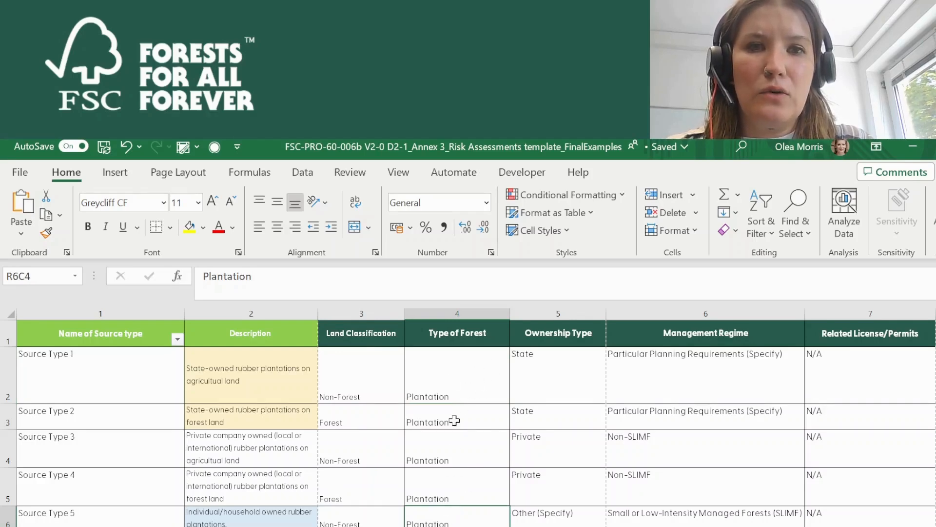
{"action": "left_click", "coordinate": [459, 387]}
{"action": "left_click", "coordinate": [461, 336]}
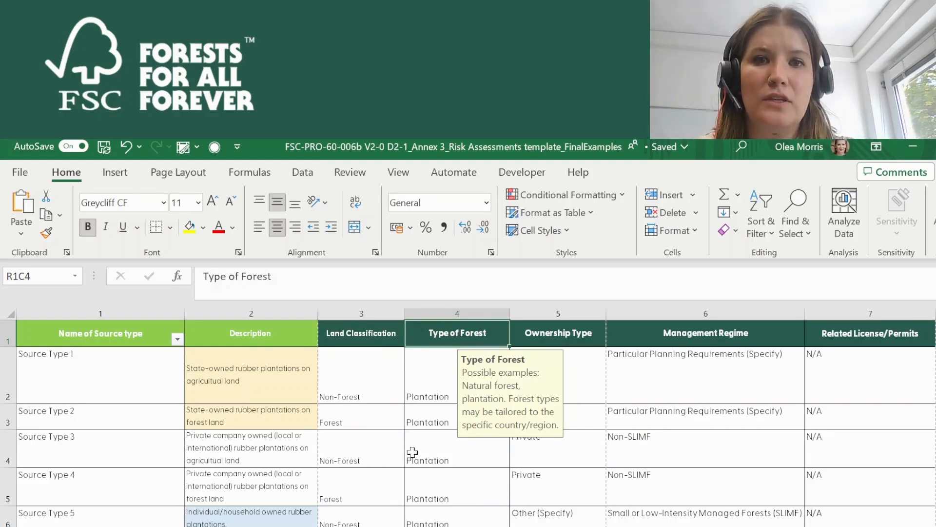
{"action": "left_click", "coordinate": [433, 451]}
{"action": "left_click", "coordinate": [461, 417]}
{"action": "left_click", "coordinate": [463, 383]}
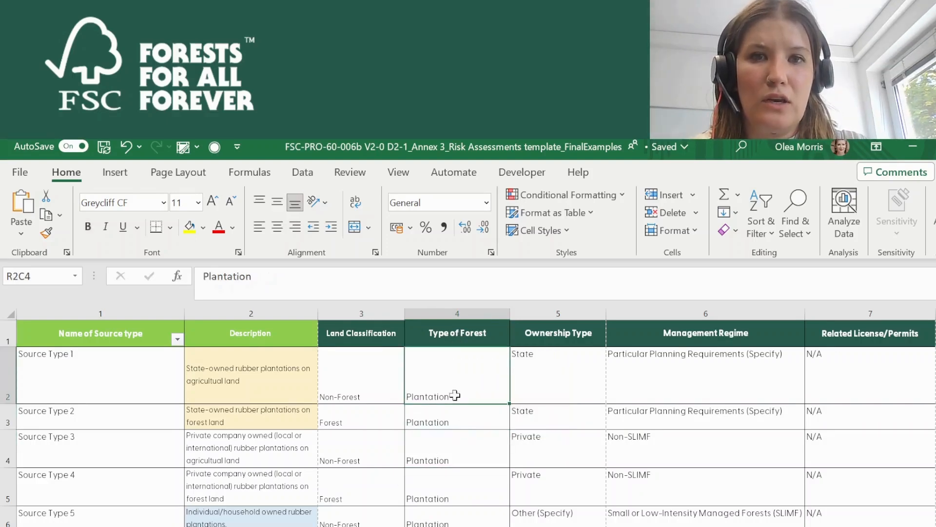
- Compare the Ownership Type entries of Source Types 1 and 5, and check the comment specifying Source Type 5's "Other" ownership
{"action": "left_click", "coordinate": [536, 376]}
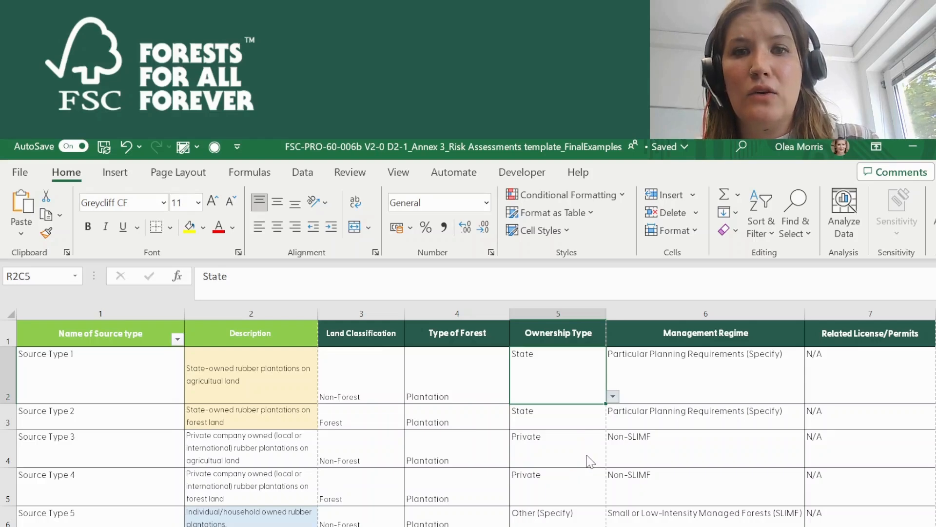
{"action": "left_click", "coordinate": [565, 512]}
{"action": "scroll", "coordinate": [926, 438], "scroll_direction": "right", "scroll_amount": 3}
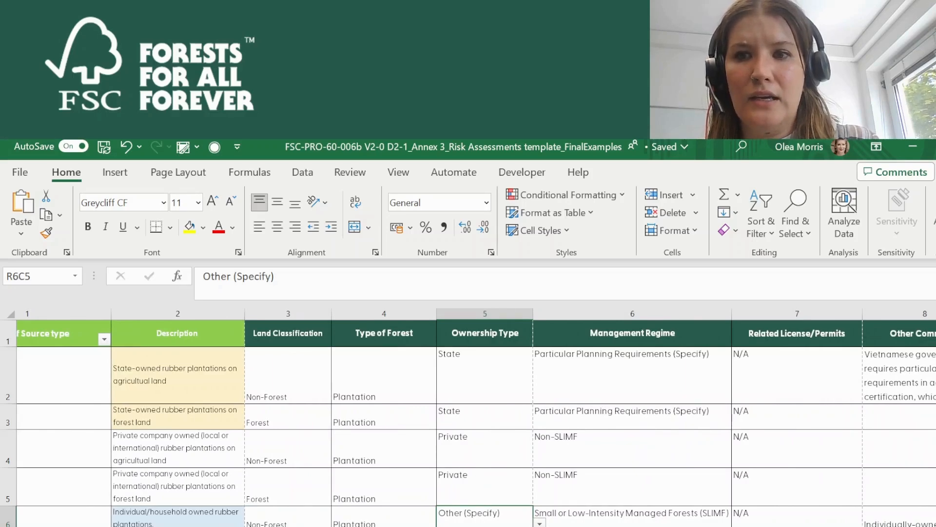
{"action": "left_click", "coordinate": [917, 517]}
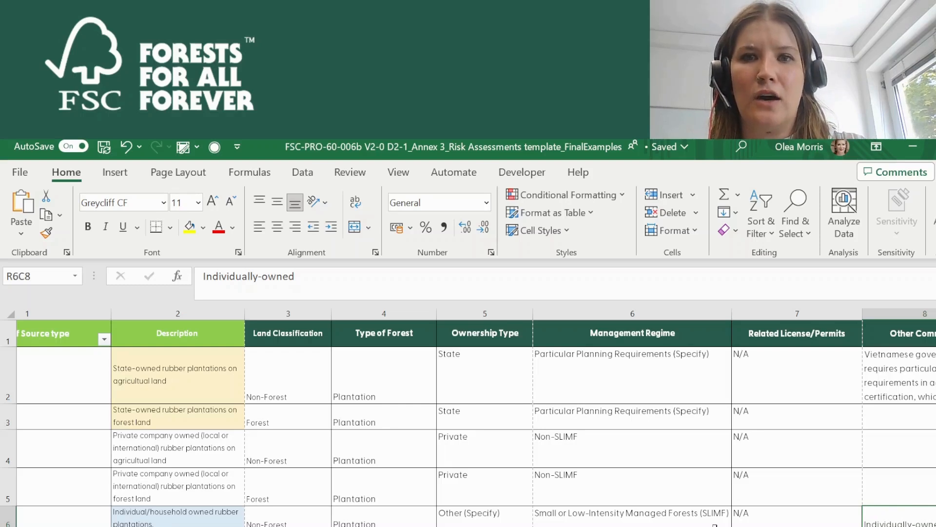
- Examine Source Type 1's management regime, its explanatory comment and its related license/permits entry, and return to the source type's name
{"action": "left_click", "coordinate": [656, 393]}
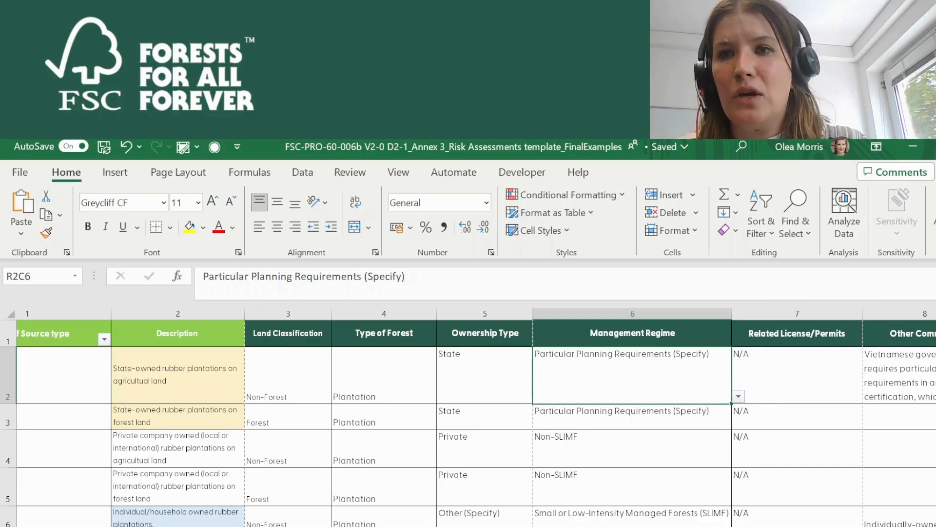
{"action": "left_click", "coordinate": [928, 388]}
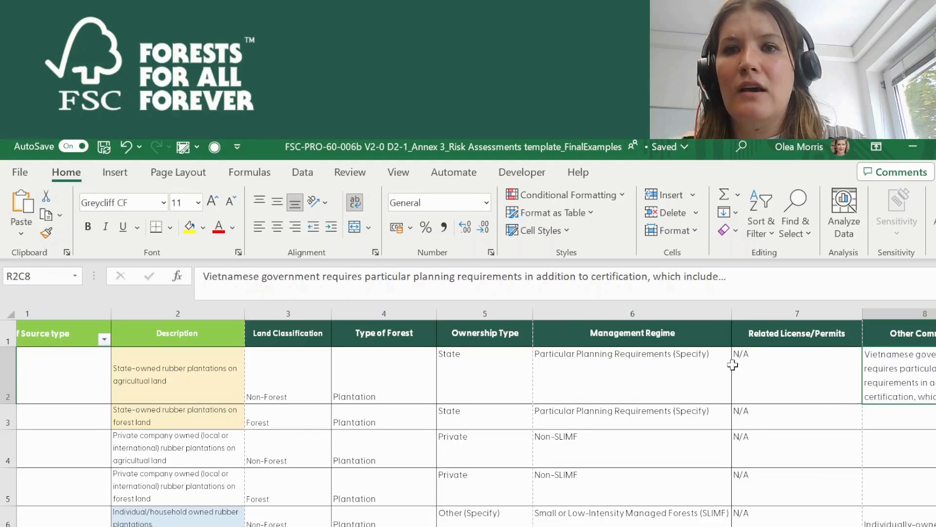
{"action": "left_click", "coordinate": [772, 379]}
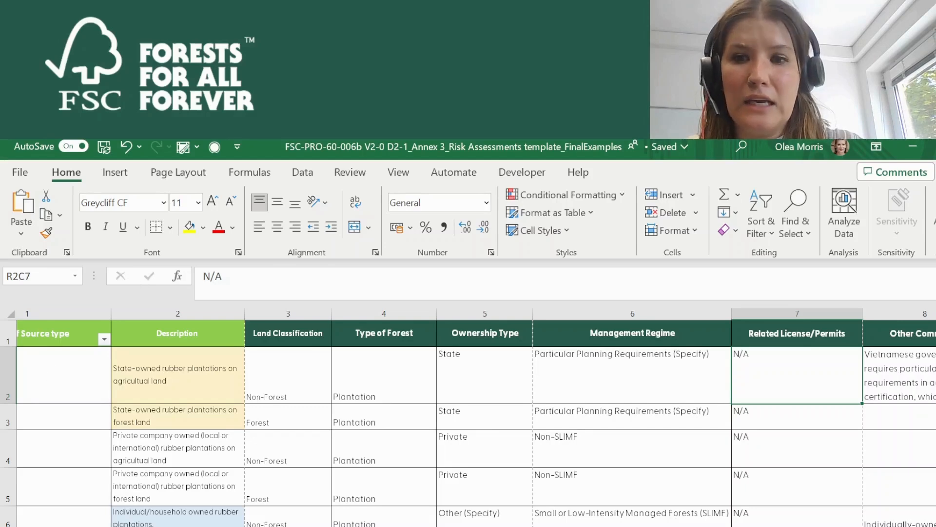
{"action": "scroll", "coordinate": [468, 420], "scroll_direction": "left", "scroll_amount": 3}
{"action": "left_click", "coordinate": [110, 362]}
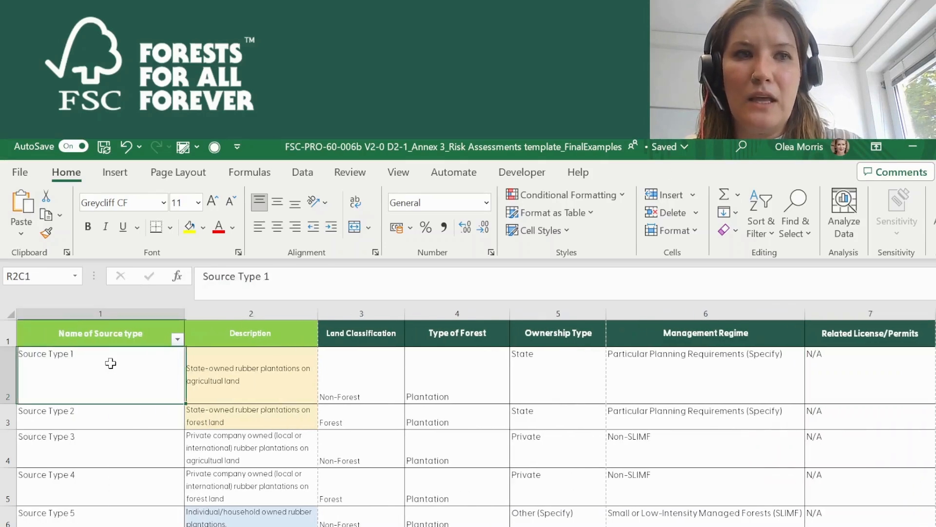